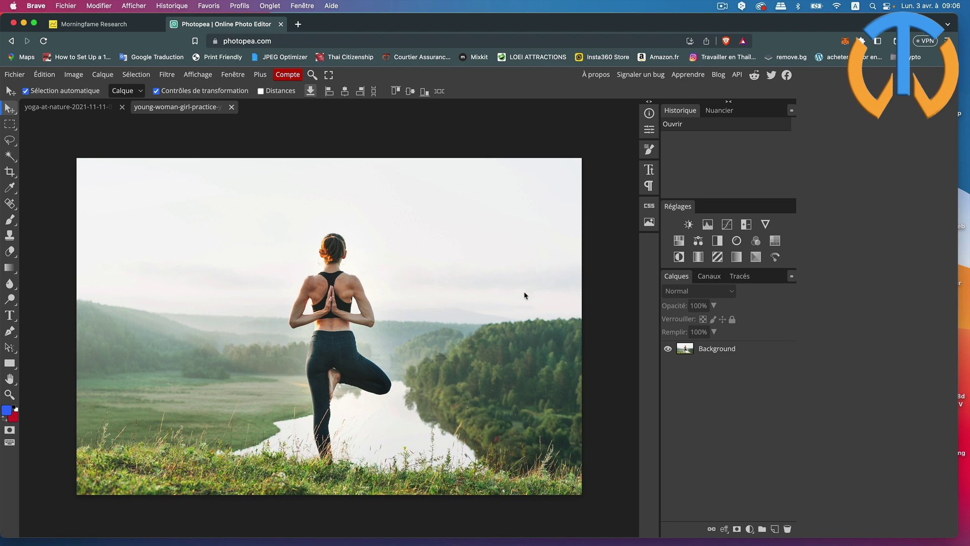
# Trim a free-form crop frame in from the left, top and right around the woman.
pyautogui.click(10, 173)
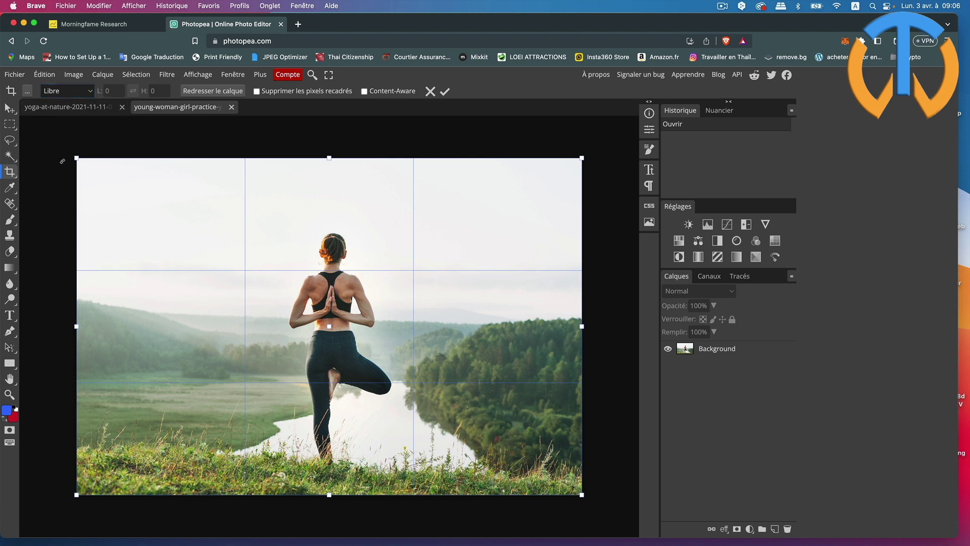
pyautogui.moveTo(68, 324)
pyautogui.mouseDown()
pyautogui.moveTo(137, 334)
pyautogui.moveTo(193, 328)
pyautogui.mouseUp()
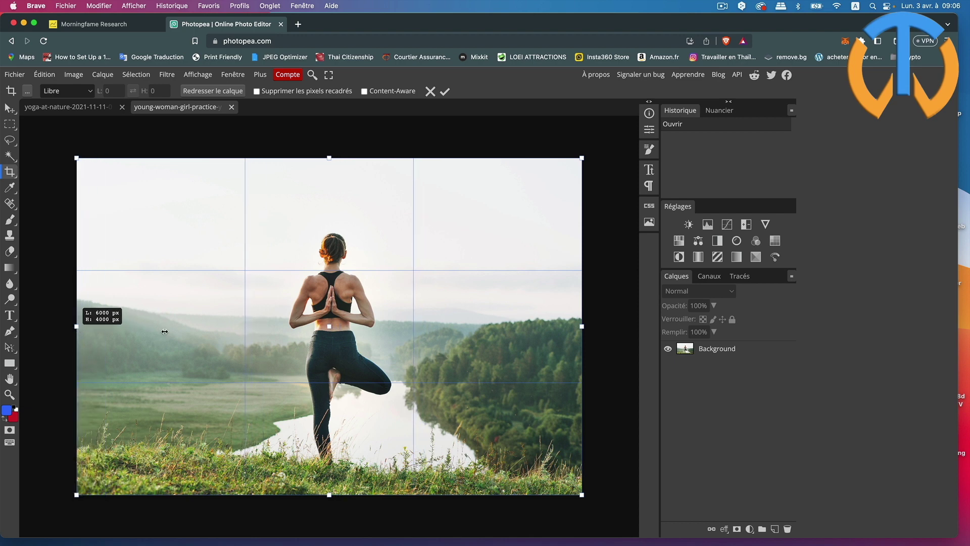
pyautogui.moveTo(418, 167); pyautogui.dragTo(418, 196)
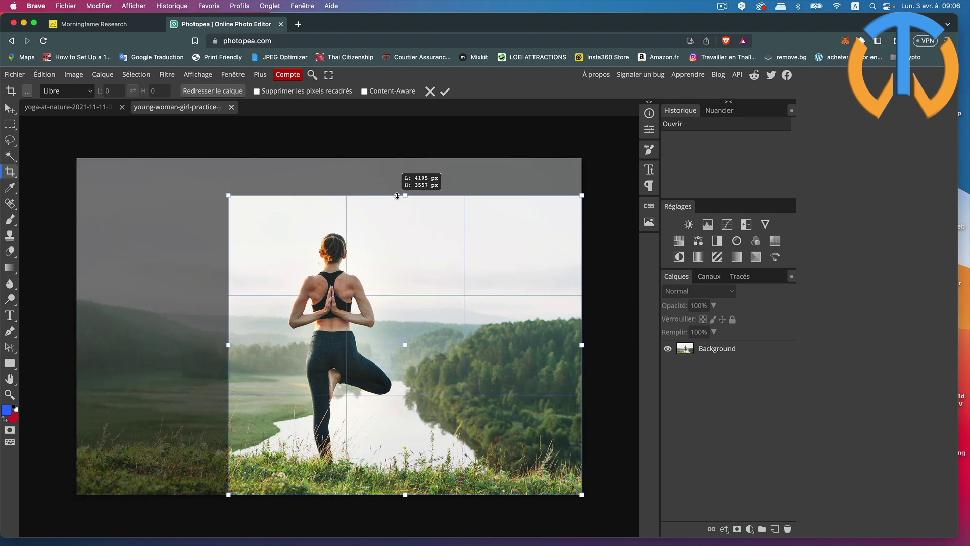
pyautogui.moveTo(580, 344); pyautogui.dragTo(520, 344)
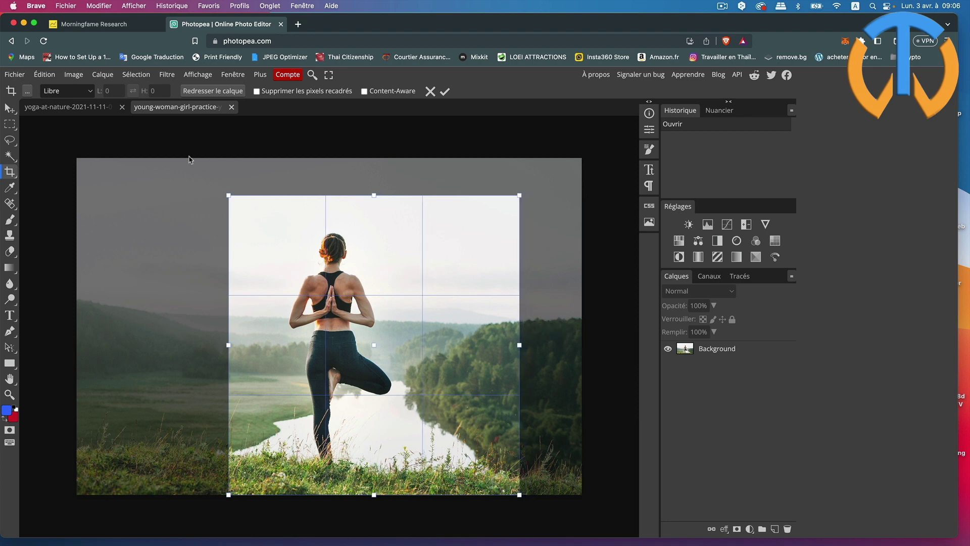
pyautogui.click(89, 91)
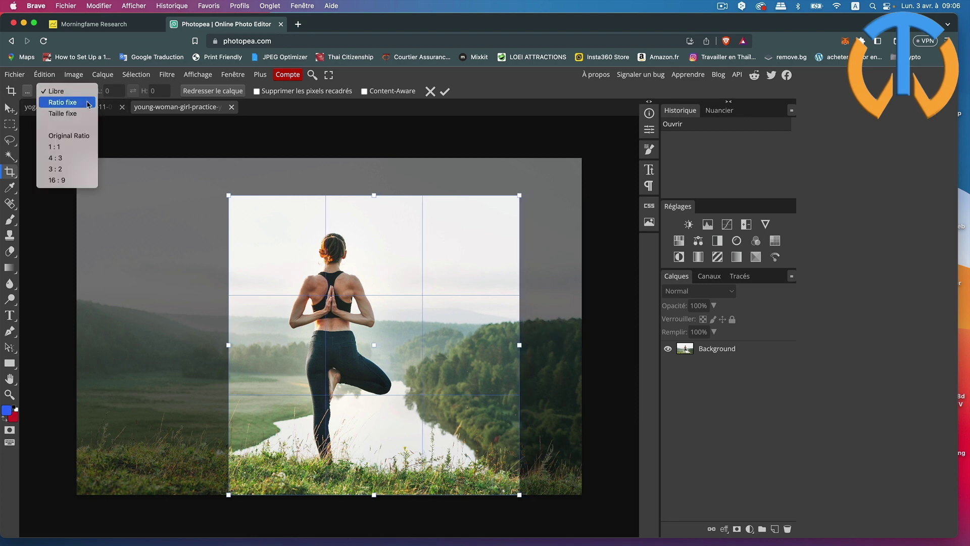
# Lock the crop to a fixed 1:1 ratio, giving a square frame around the woman.
pyautogui.click(88, 102)
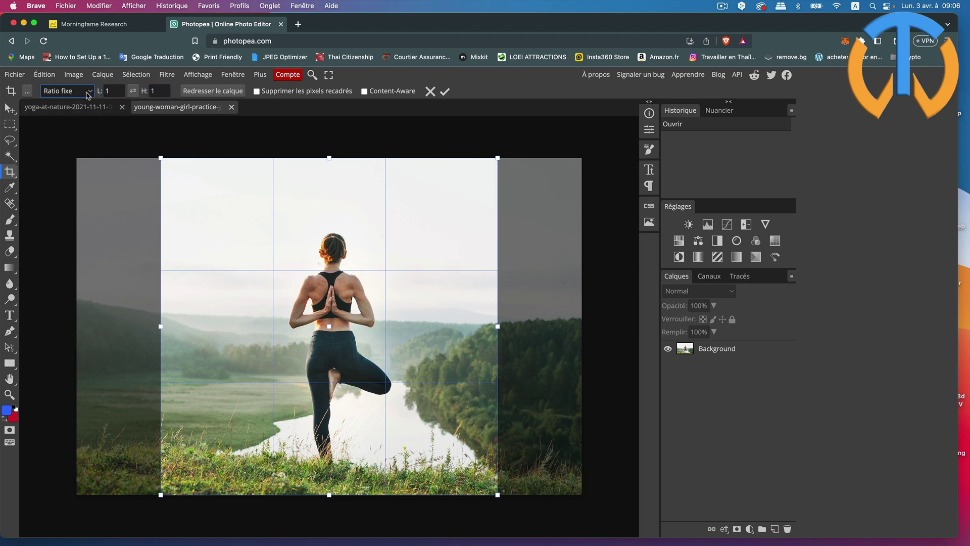
pyautogui.click(88, 93)
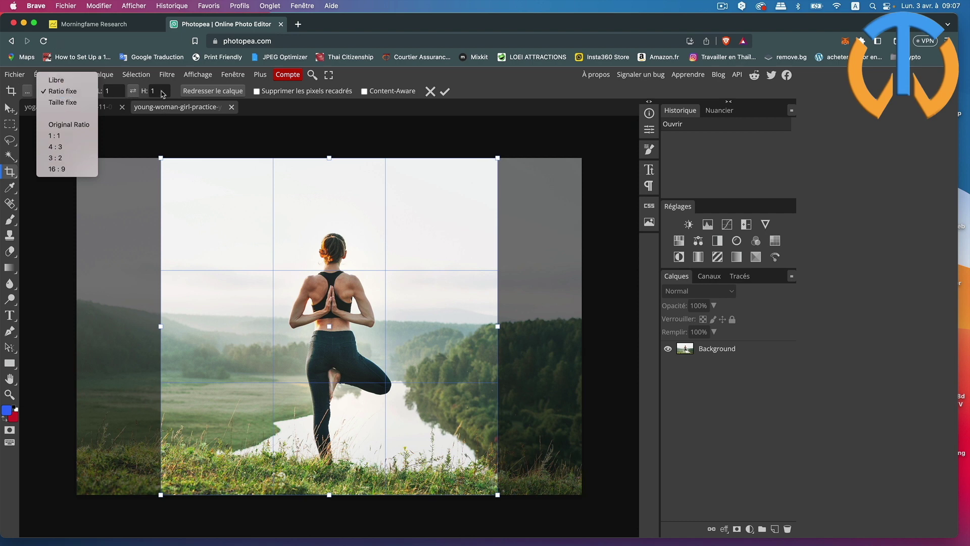
# Switch the crop to Taille fixe with width 1200 and height 800 px.
pyautogui.click(63, 103)
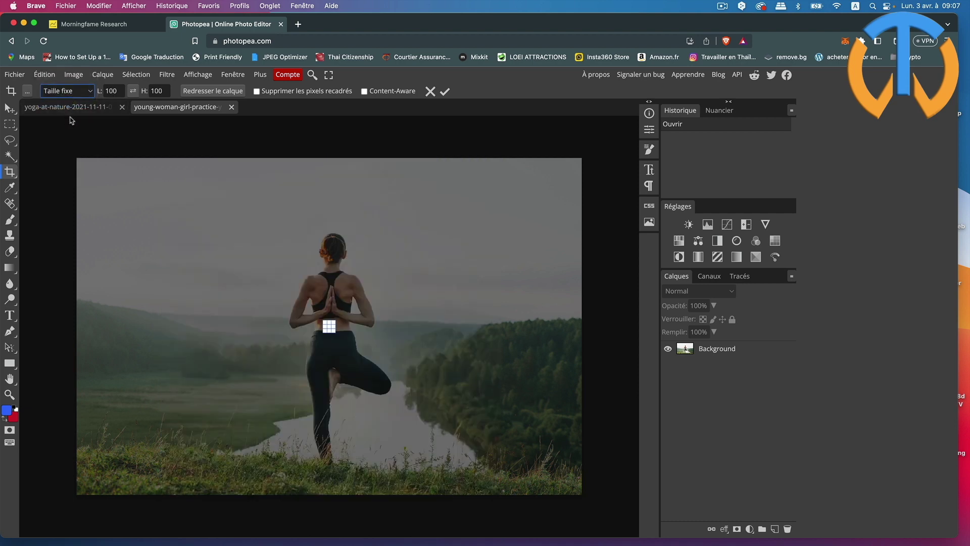
pyautogui.click(112, 94)
pyautogui.click(112, 90)
pyautogui.doubleClick(112, 90)
pyautogui.write('1200')
pyautogui.doubleClick(151, 89)
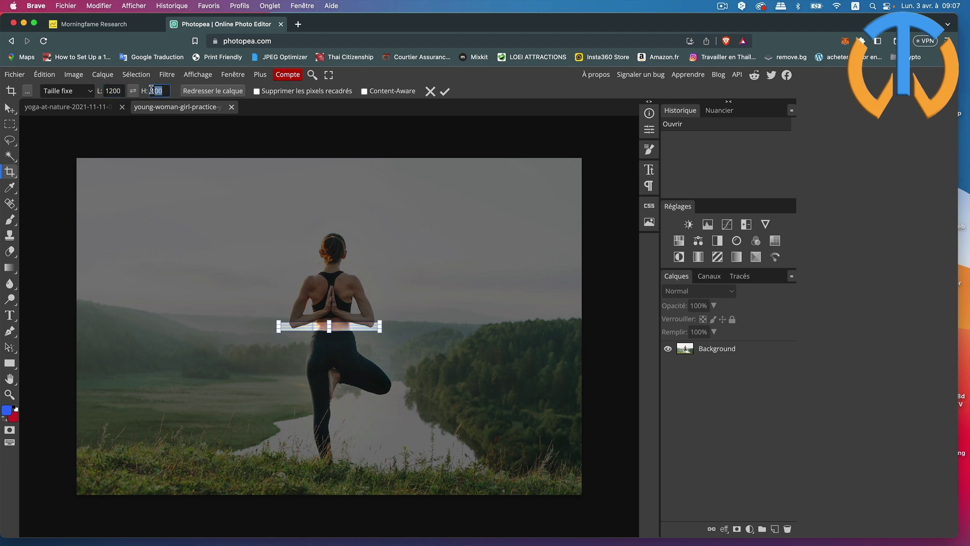
pyautogui.write('800')
pyautogui.press('Return')
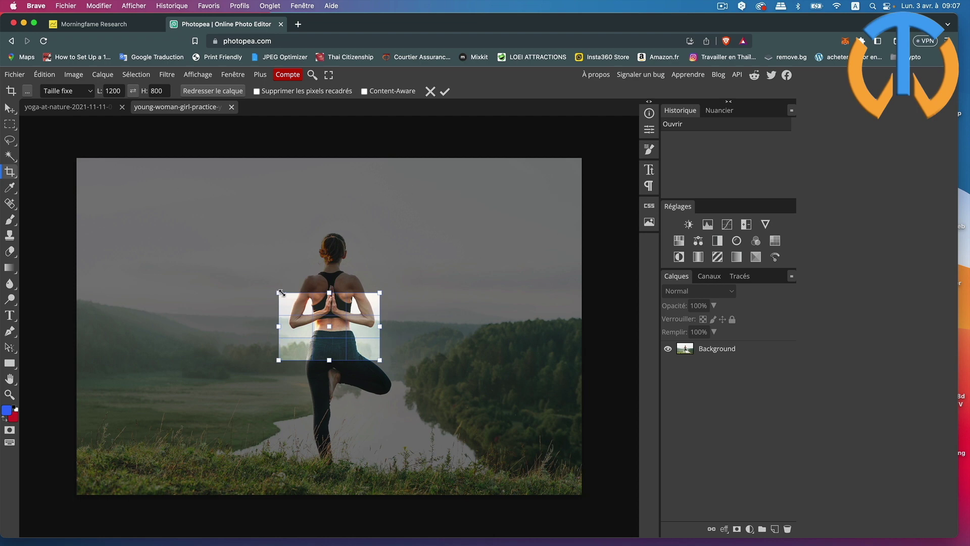
# Enlarge the fixed 1200 × 800 crop frame to span most of the photo around the woman.
pyautogui.moveTo(278, 292); pyautogui.dragTo(158, 172)
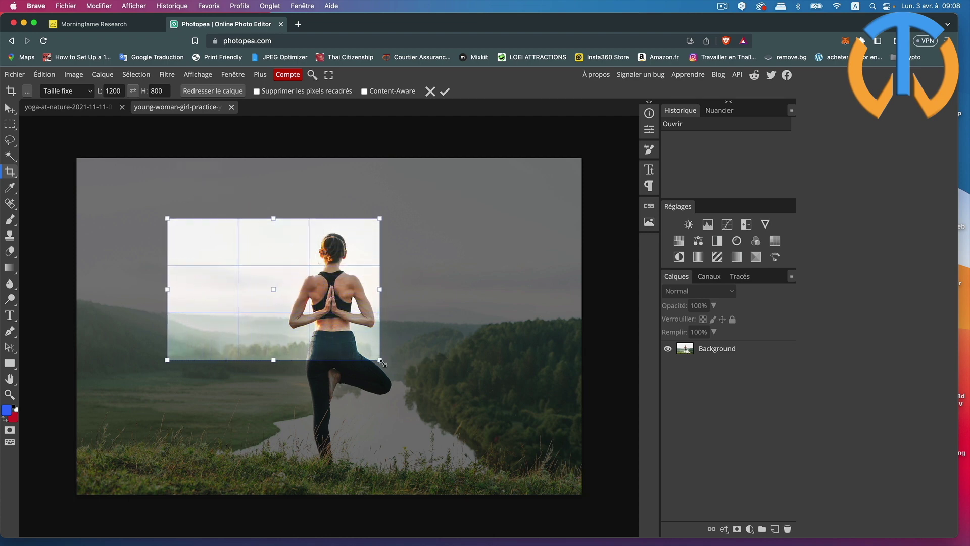
pyautogui.moveTo(378, 359)
pyautogui.mouseDown()
pyautogui.moveTo(559, 502)
pyautogui.moveTo(572, 535)
pyautogui.mouseUp()
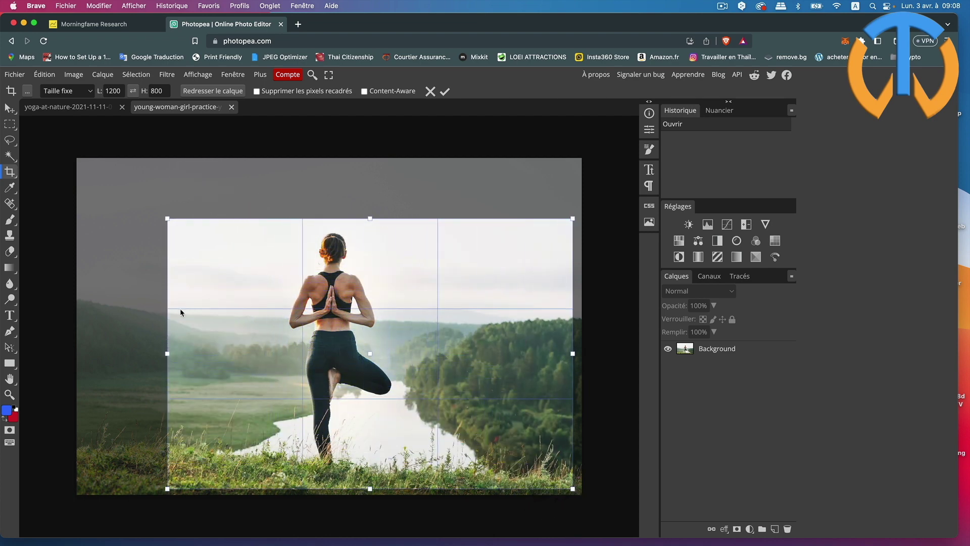
pyautogui.moveTo(168, 219)
pyautogui.mouseDown()
pyautogui.moveTo(84, 161)
pyautogui.moveTo(113, 181)
pyautogui.mouseUp()
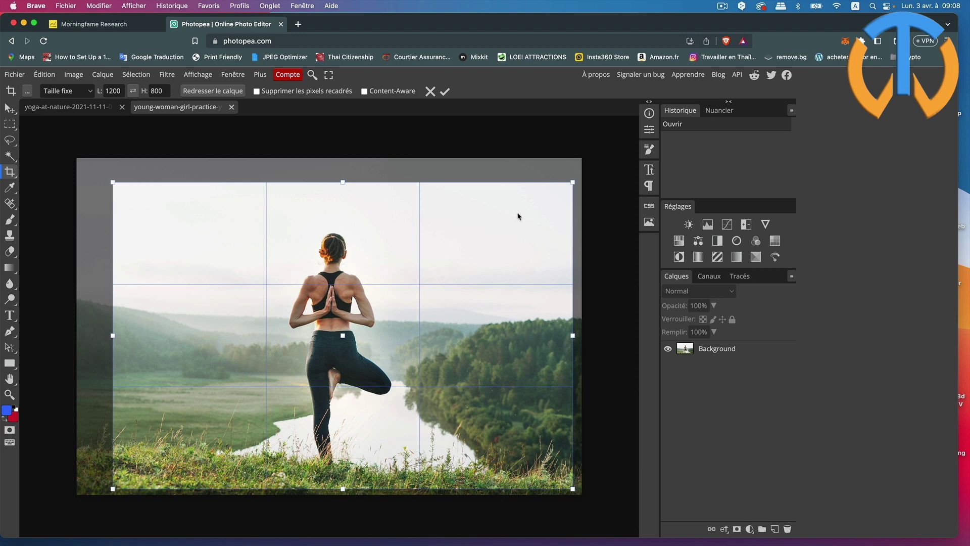
pyautogui.moveTo(577, 177); pyautogui.dragTo(552, 196)
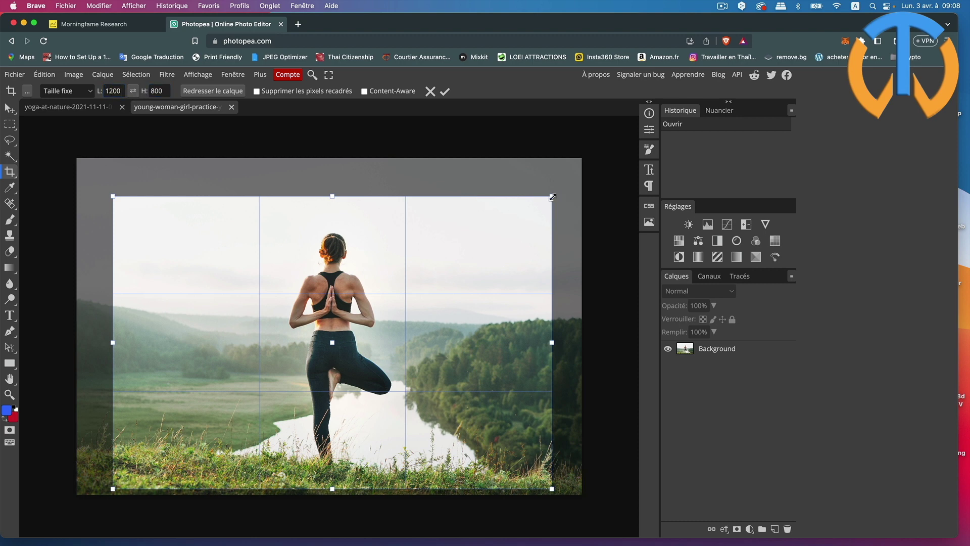
pyautogui.moveTo(553, 197); pyautogui.dragTo(553, 202)
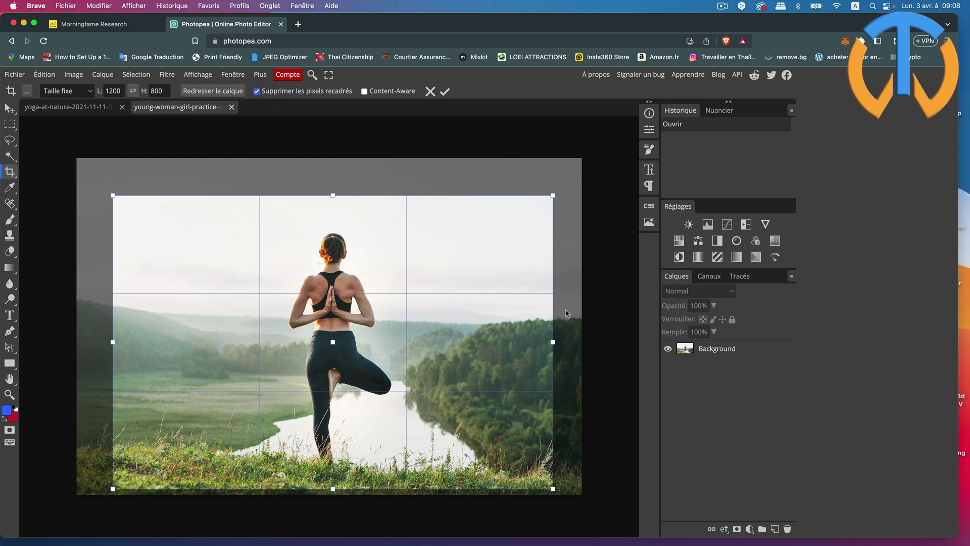
# Apply the crop, then view the result fitted to the workspace and at actual pixel size.
pyautogui.click(444, 92)
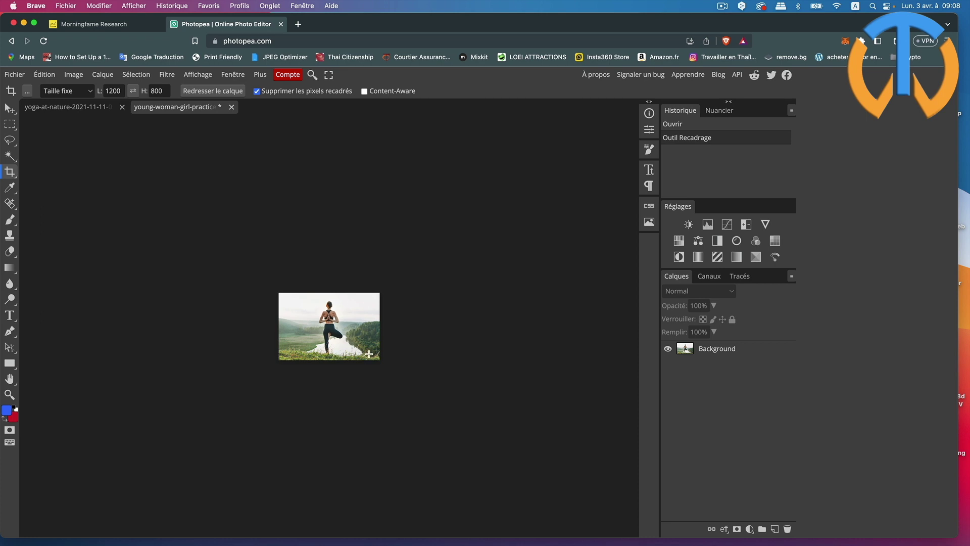
pyautogui.click(10, 395)
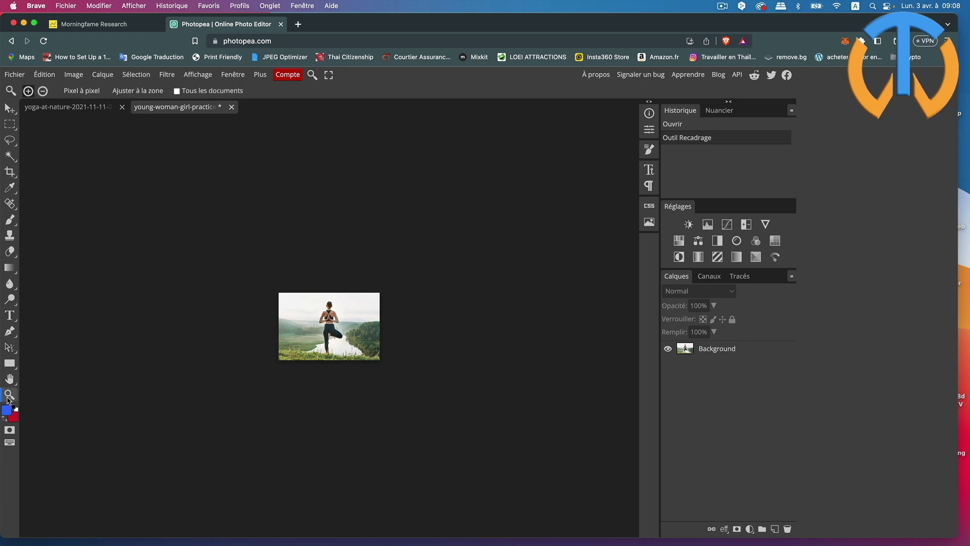
pyautogui.click(134, 93)
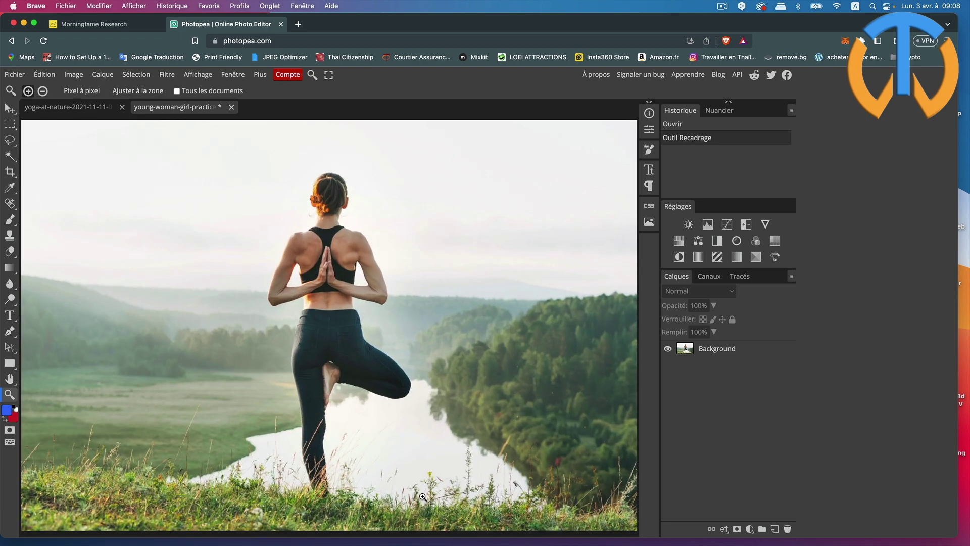
pyautogui.click(76, 93)
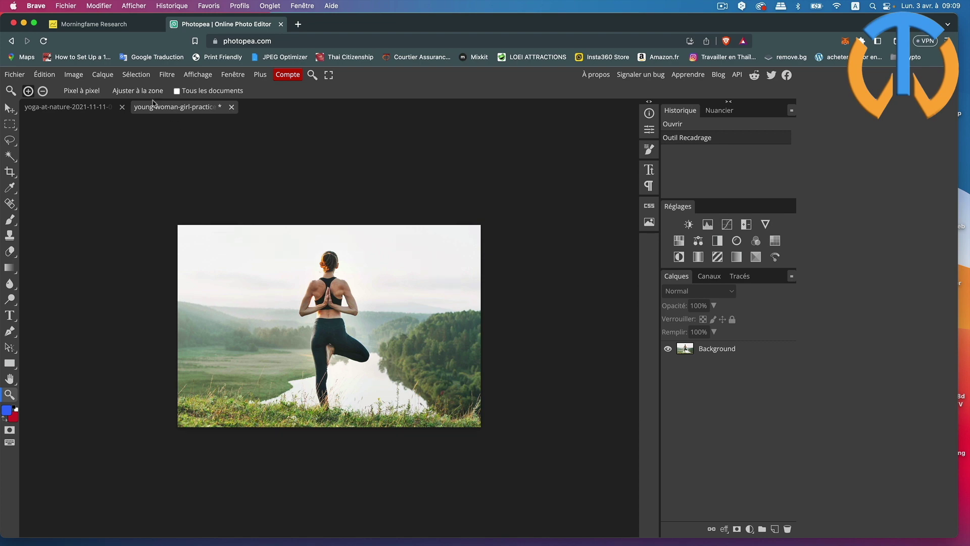
# On the mountain yoga photo, position a fixed-size crop frame over the woman on the rock.
pyautogui.click(59, 108)
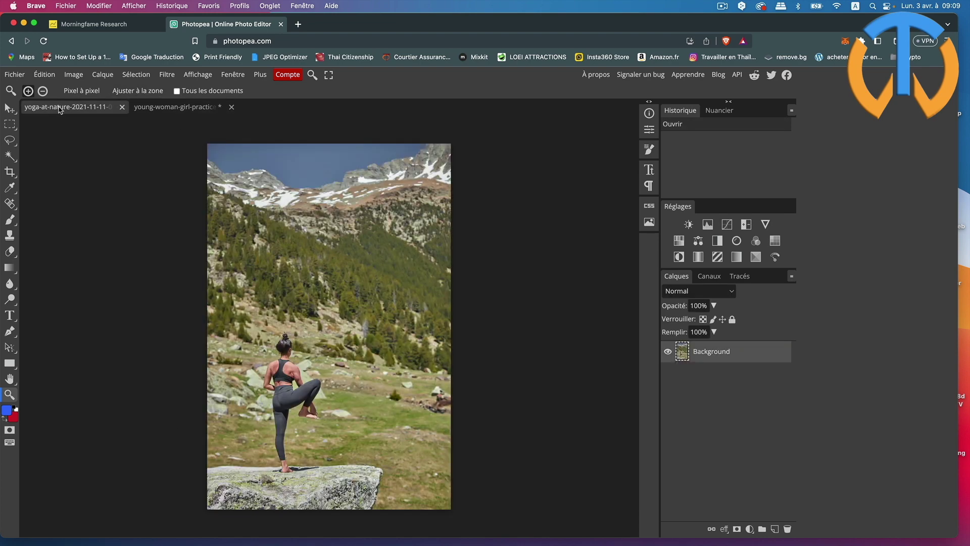
pyautogui.click(10, 172)
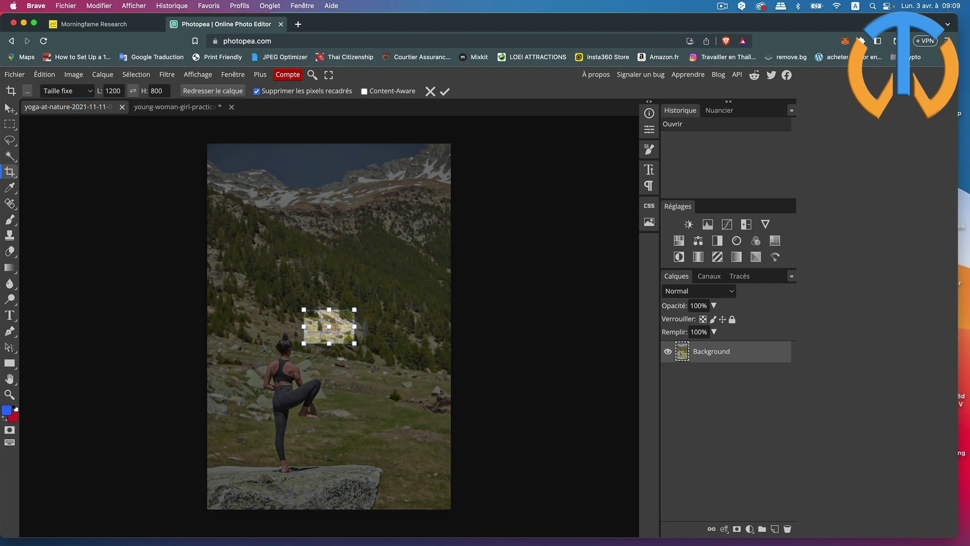
pyautogui.moveTo(356, 343)
pyautogui.mouseDown()
pyautogui.moveTo(398, 392)
pyautogui.moveTo(454, 412)
pyautogui.mouseUp()
pyautogui.moveTo(304, 398); pyautogui.dragTo(231, 431)
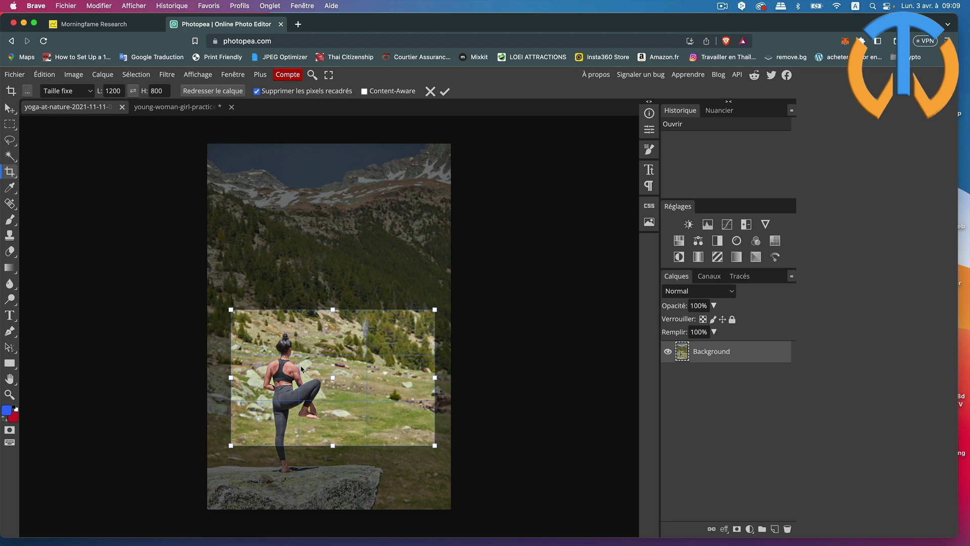
pyautogui.moveTo(355, 380); pyautogui.dragTo(342, 407)
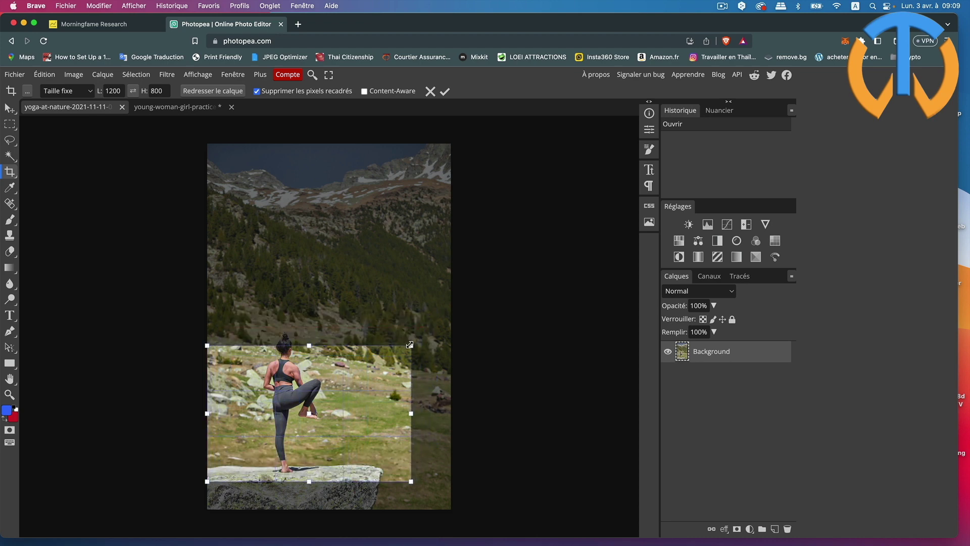
pyautogui.moveTo(410, 344); pyautogui.dragTo(448, 299)
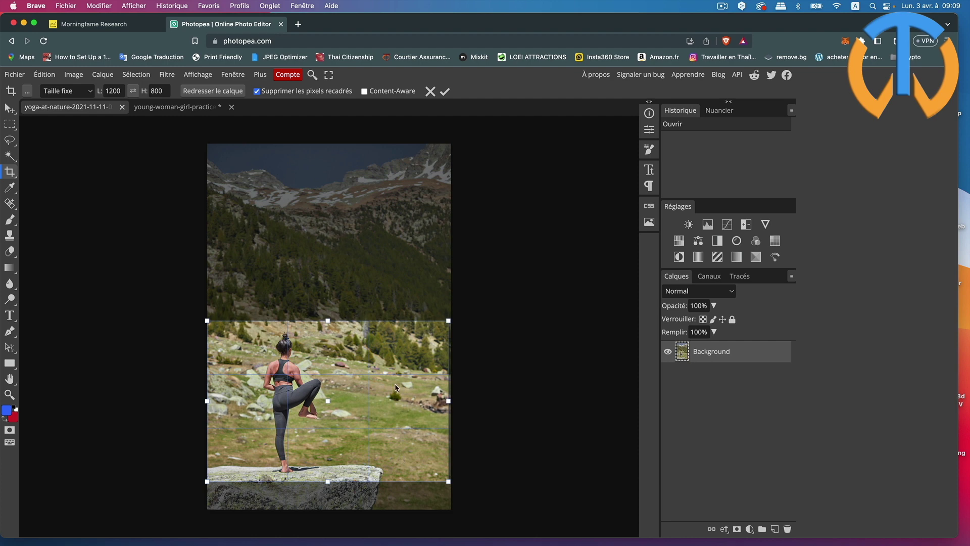
pyautogui.click(120, 91)
pyautogui.click(153, 91)
# Swap the fixed crop size to 800 × 1200 portrait.
pyautogui.click(135, 96)
pyautogui.click(133, 92)
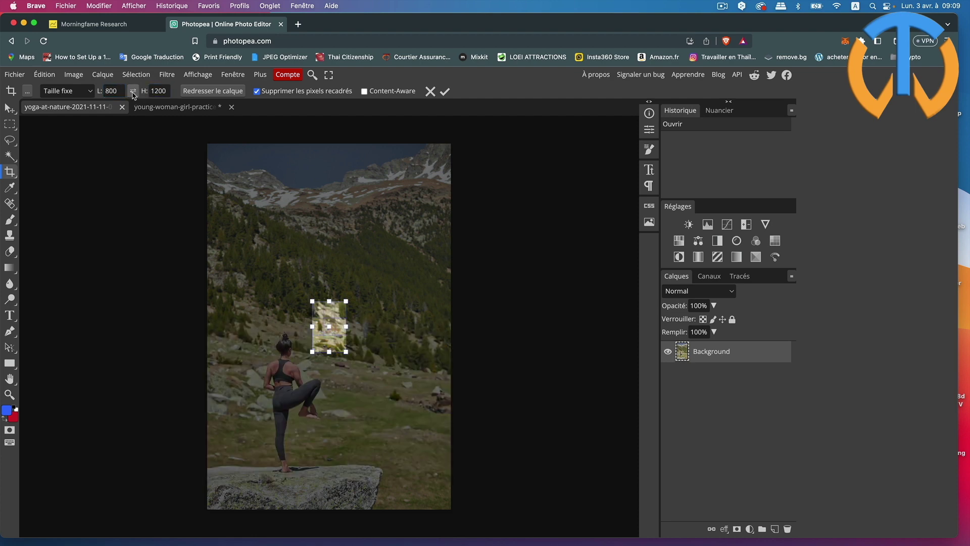
pyautogui.click(111, 91)
# Frame the woman from the mountains down to the rock and apply the crop.
pyautogui.moveTo(313, 302); pyautogui.dragTo(237, 188)
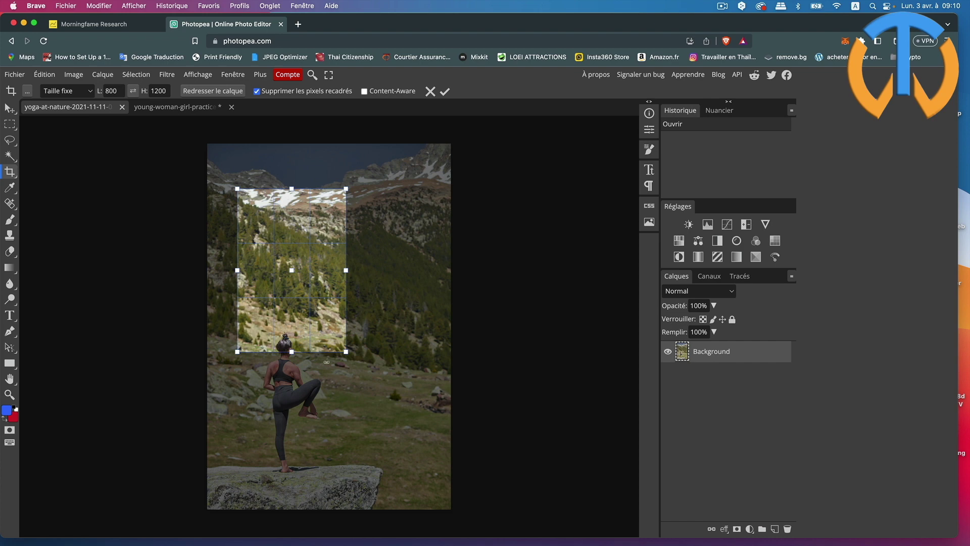
pyautogui.moveTo(347, 350); pyautogui.dragTo(438, 488)
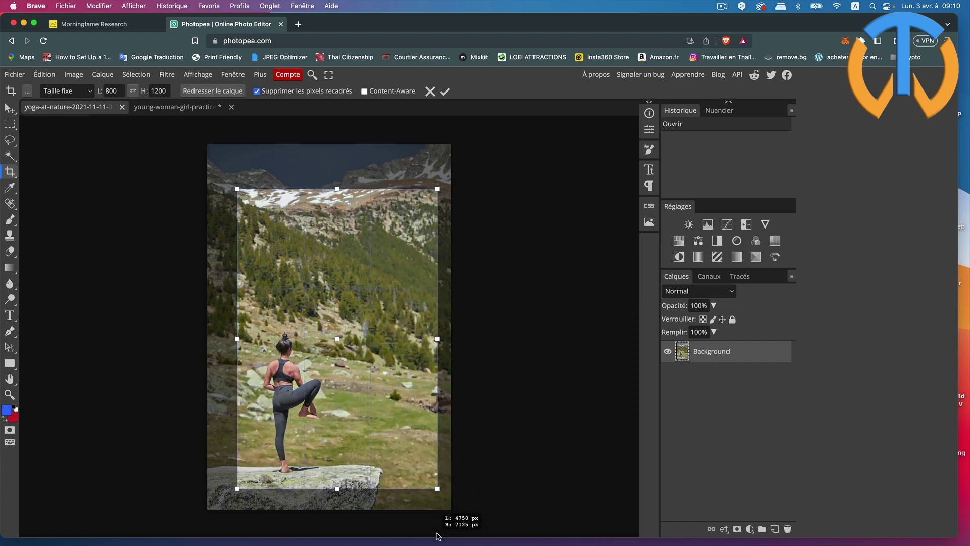
pyautogui.moveTo(399, 446); pyautogui.dragTo(377, 464)
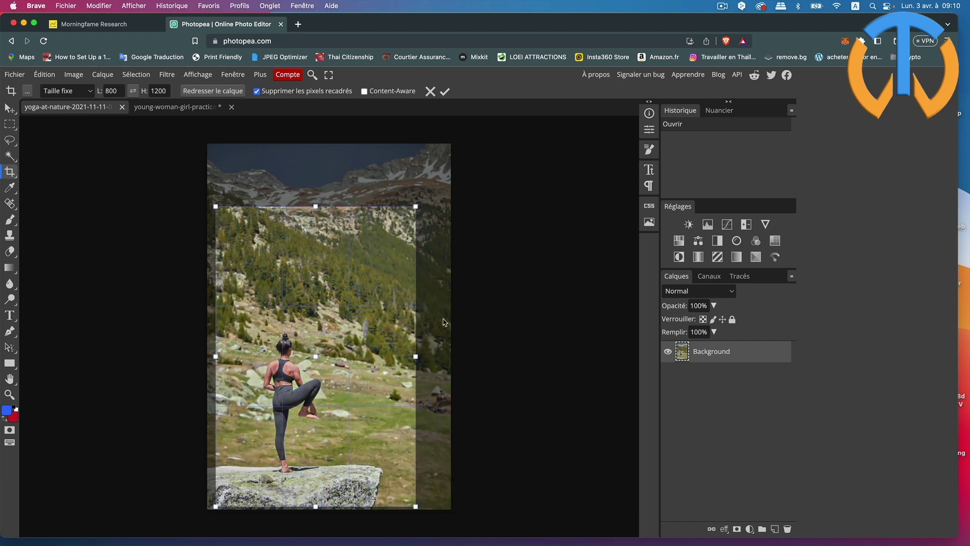
pyautogui.moveTo(416, 207); pyautogui.dragTo(421, 199)
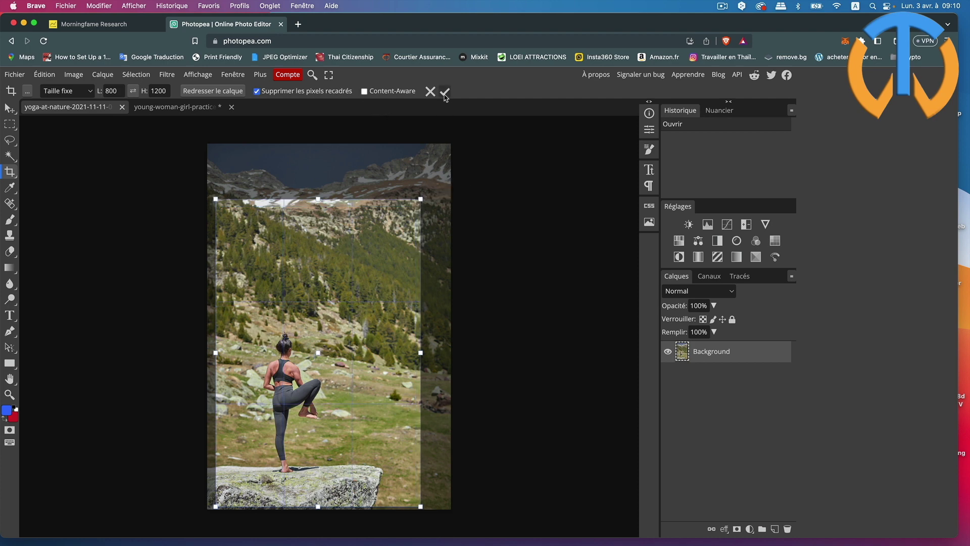
pyautogui.click(444, 93)
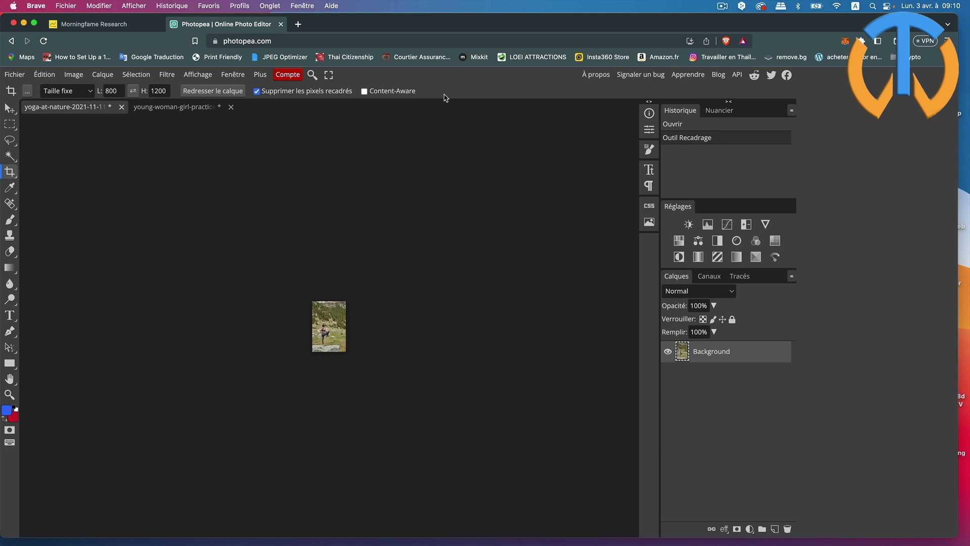
pyautogui.click(9, 394)
# Return to the river yoga photo, undo its earlier crop, and fit the full image in view.
pyautogui.click(96, 91)
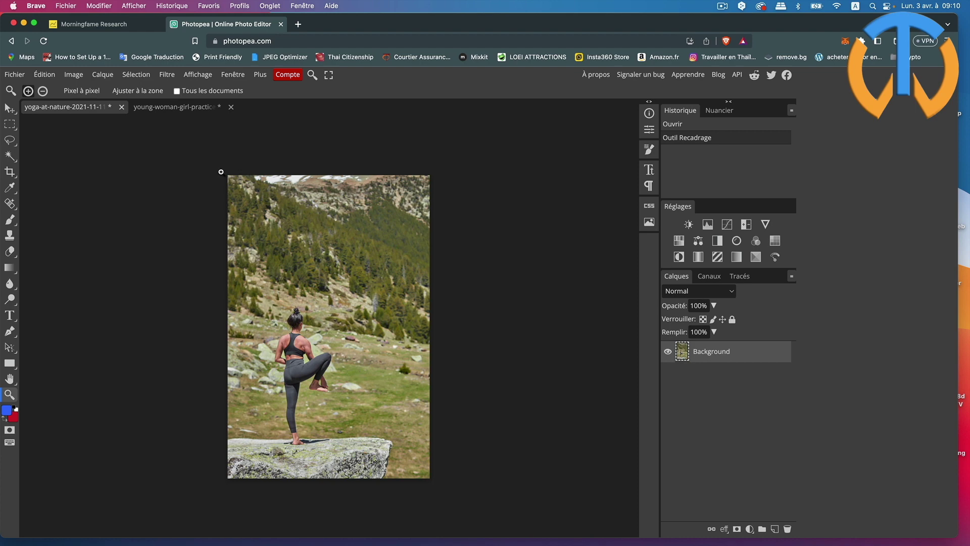
pyautogui.click(189, 108)
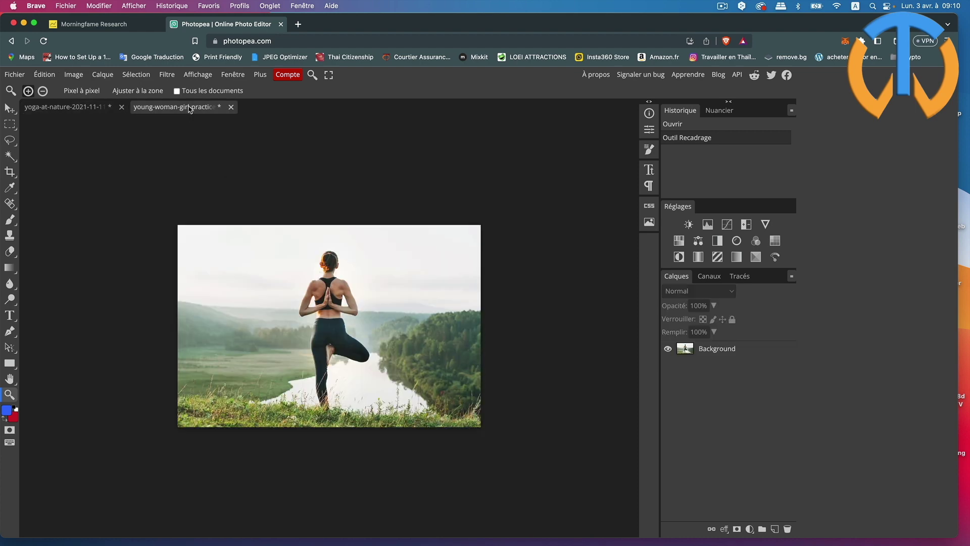
pyautogui.click(49, 74)
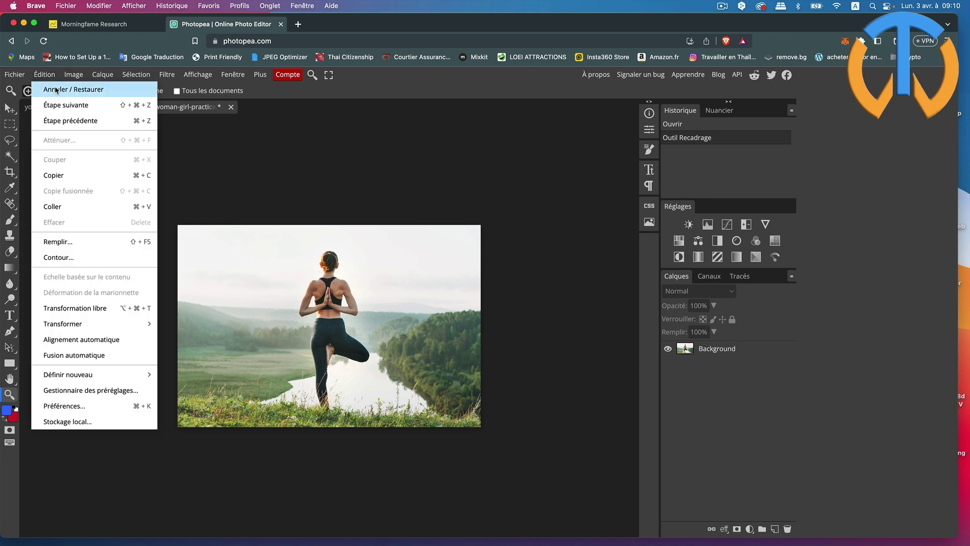
pyautogui.click(56, 89)
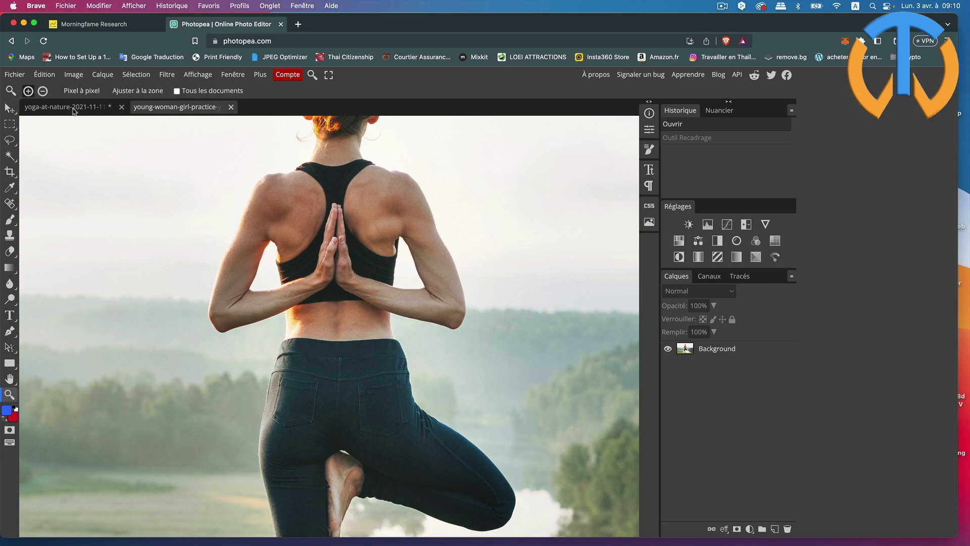
pyautogui.click(137, 91)
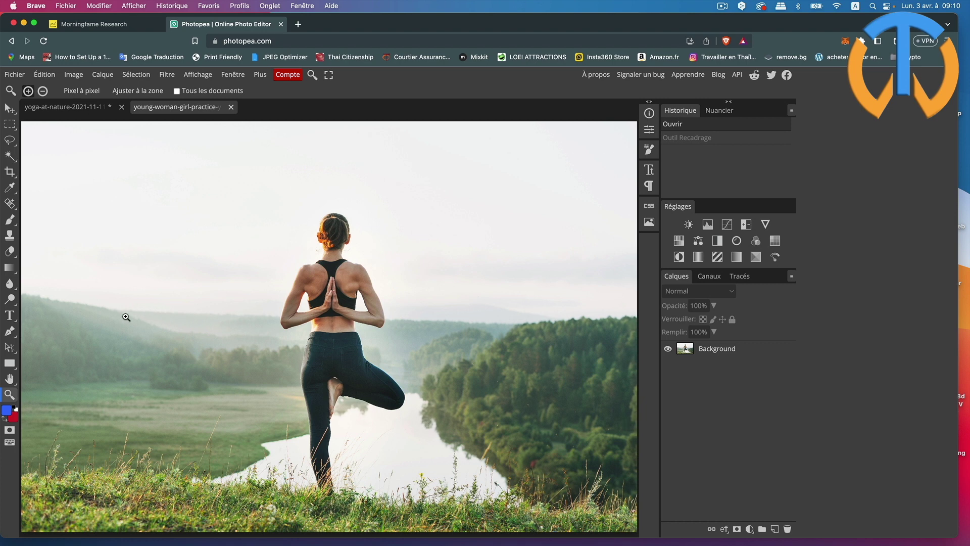
# Start a fixed-size crop on the river photo and enlarge the 1200 × 800 frame.
pyautogui.click(10, 171)
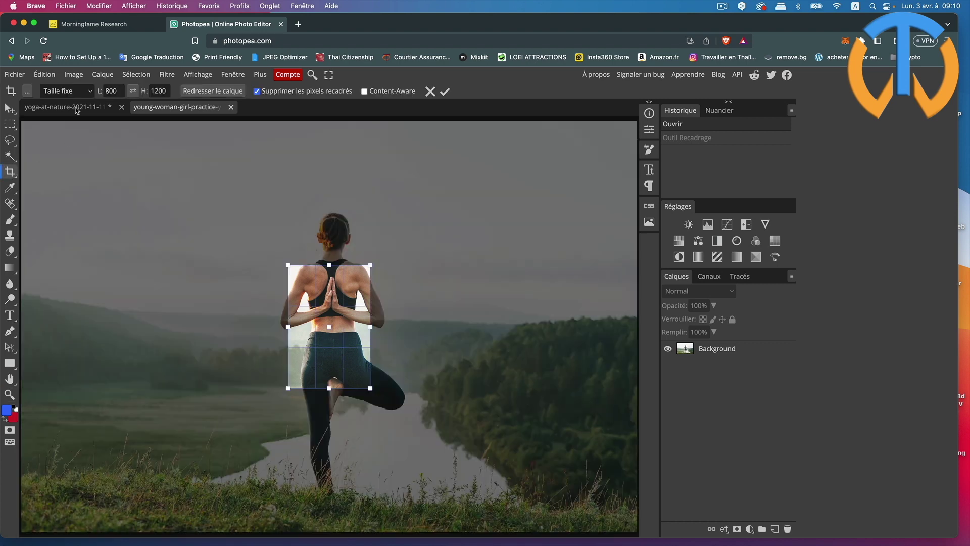
pyautogui.click(133, 91)
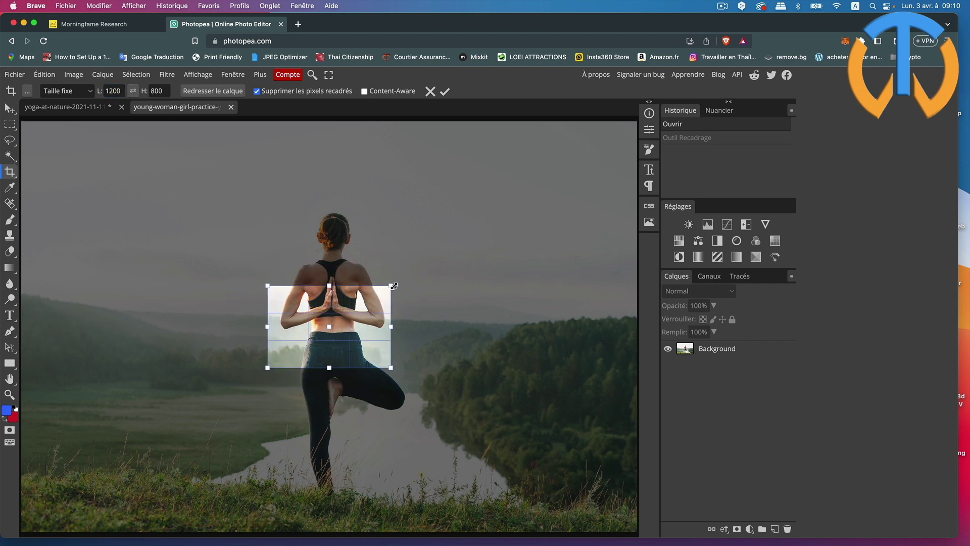
pyautogui.moveTo(394, 286); pyautogui.dragTo(475, 230)
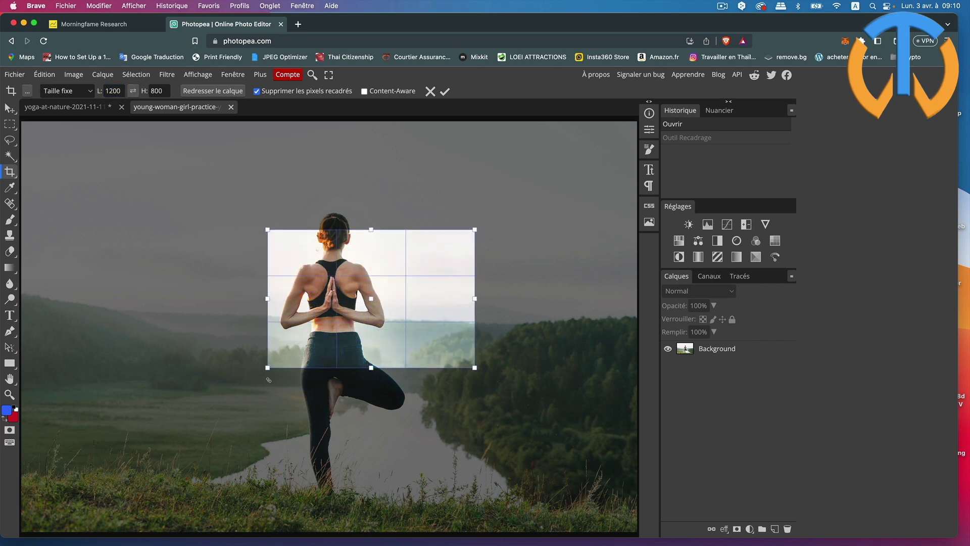
pyautogui.moveTo(268, 368); pyautogui.dragTo(135, 455)
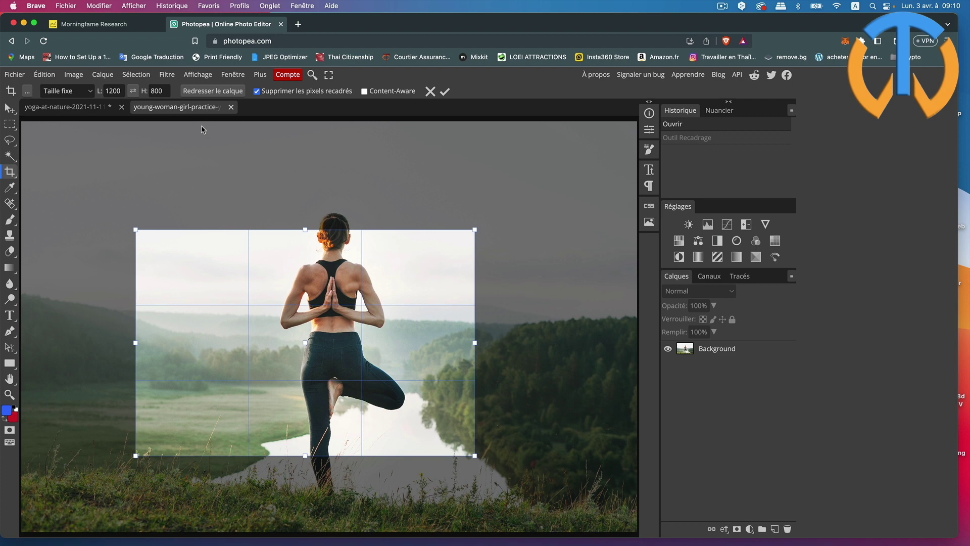
# Switch to an 800 × 1200 portrait frame centred on the woman down to the grass, and apply it.
pyautogui.click(133, 90)
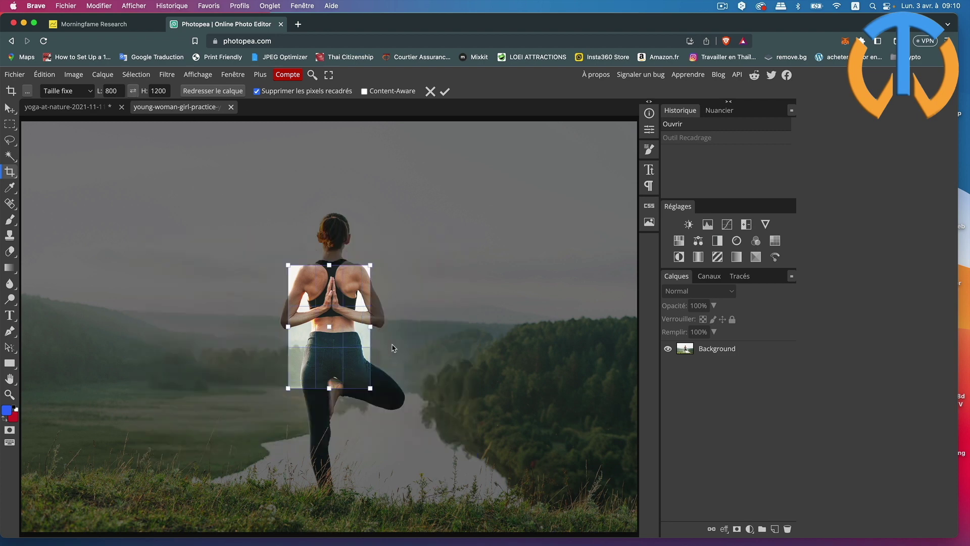
pyautogui.moveTo(370, 264); pyautogui.dragTo(423, 186)
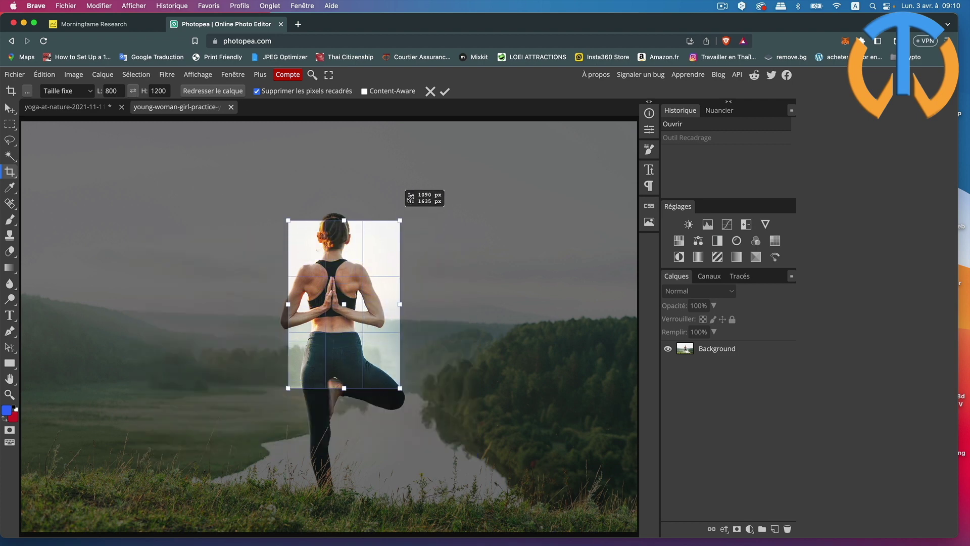
pyautogui.moveTo(288, 388); pyautogui.dragTo(202, 498)
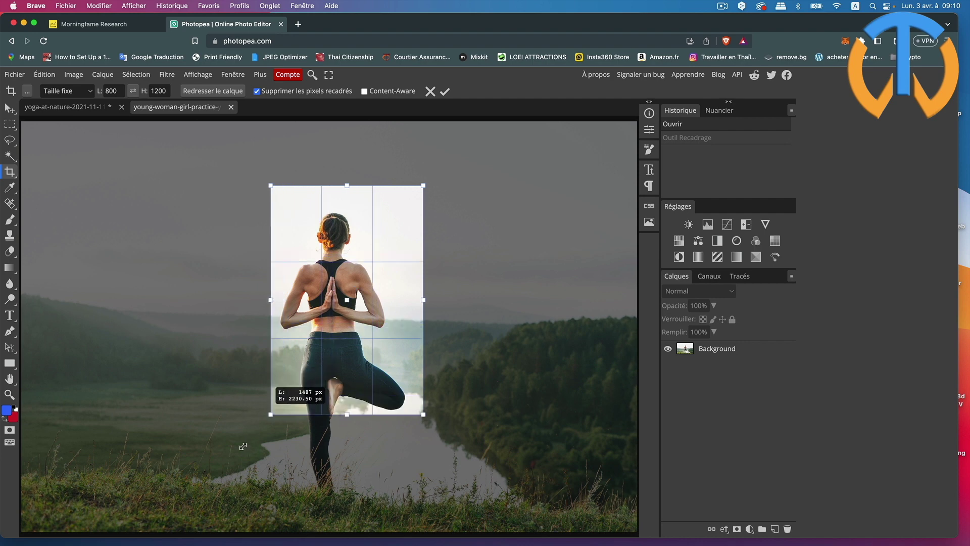
pyautogui.moveTo(400, 511); pyautogui.dragTo(424, 517)
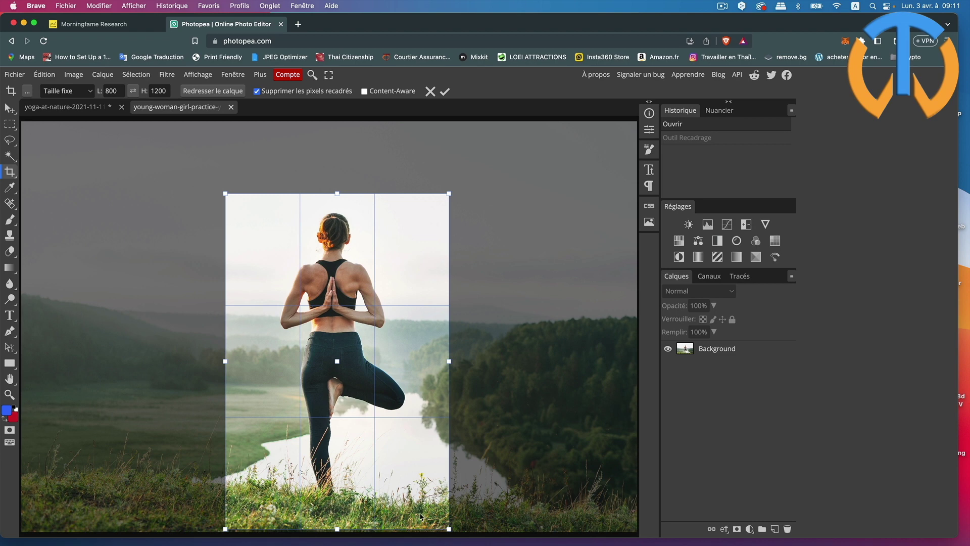
pyautogui.moveTo(424, 517); pyautogui.dragTo(418, 510)
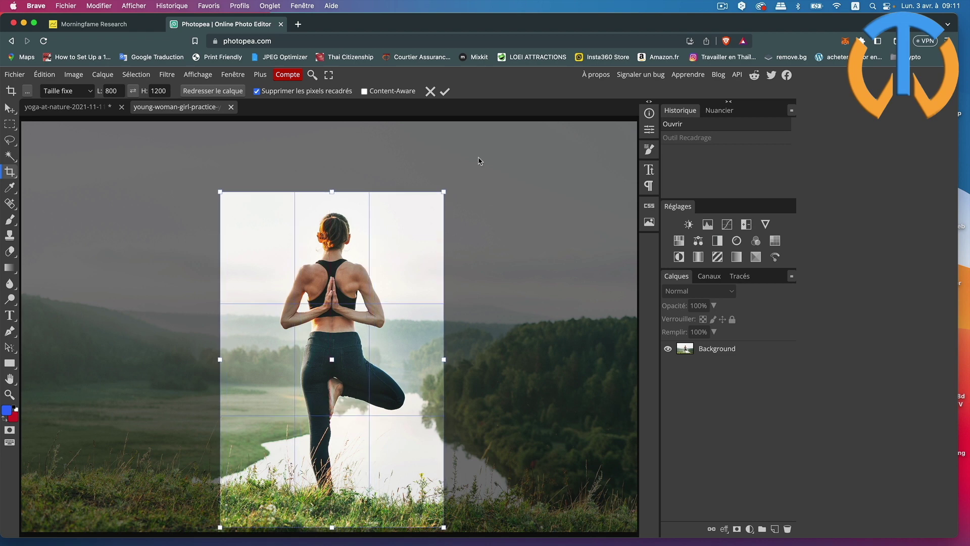
pyautogui.click(445, 92)
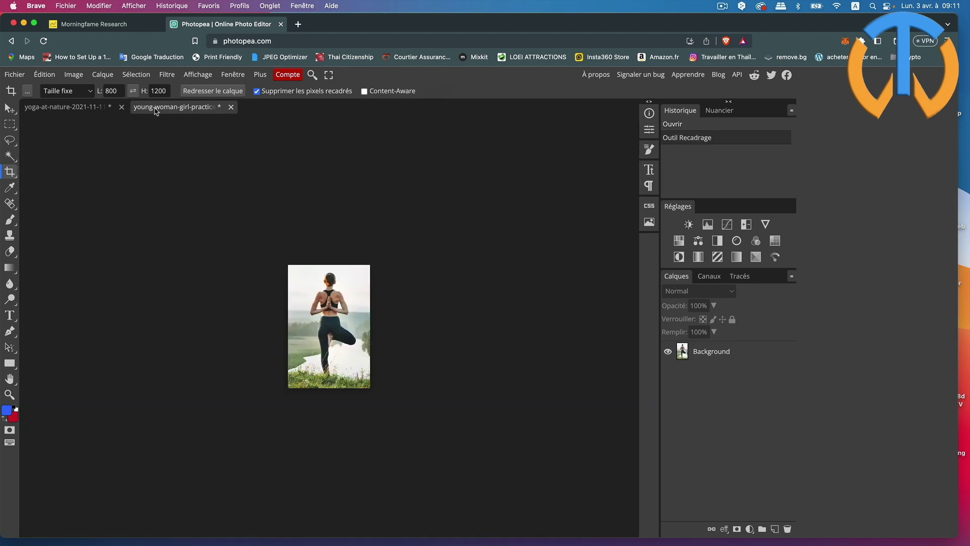
pyautogui.click(133, 91)
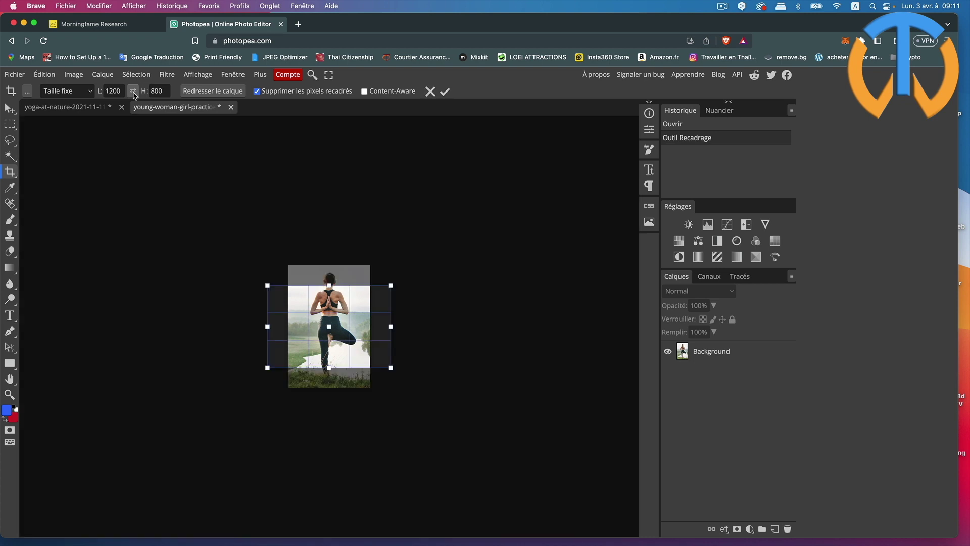
pyautogui.click(133, 91)
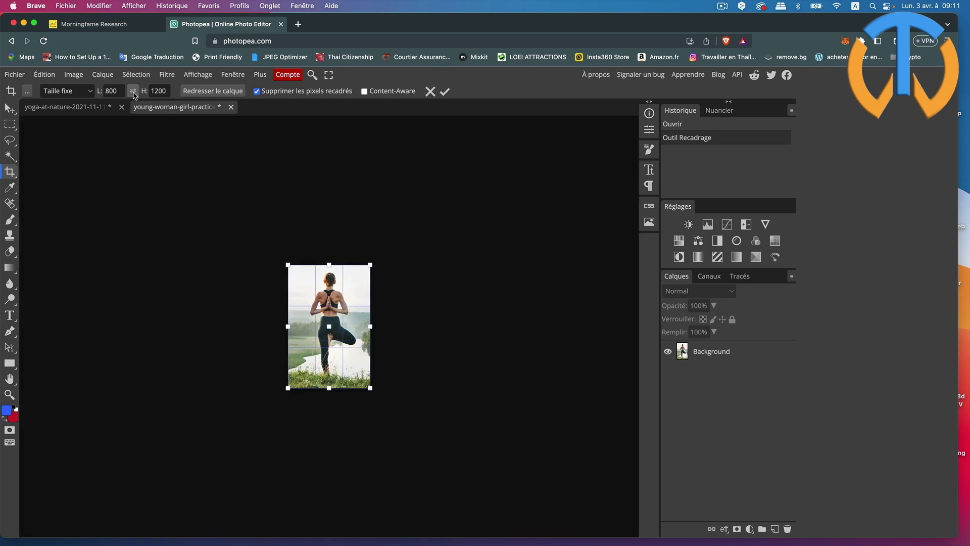
pyautogui.click(134, 91)
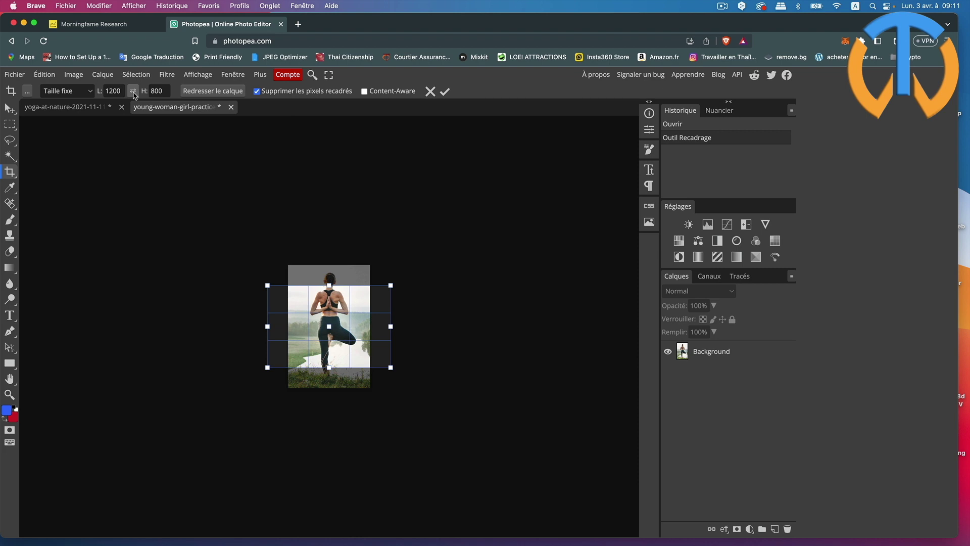
pyautogui.click(133, 92)
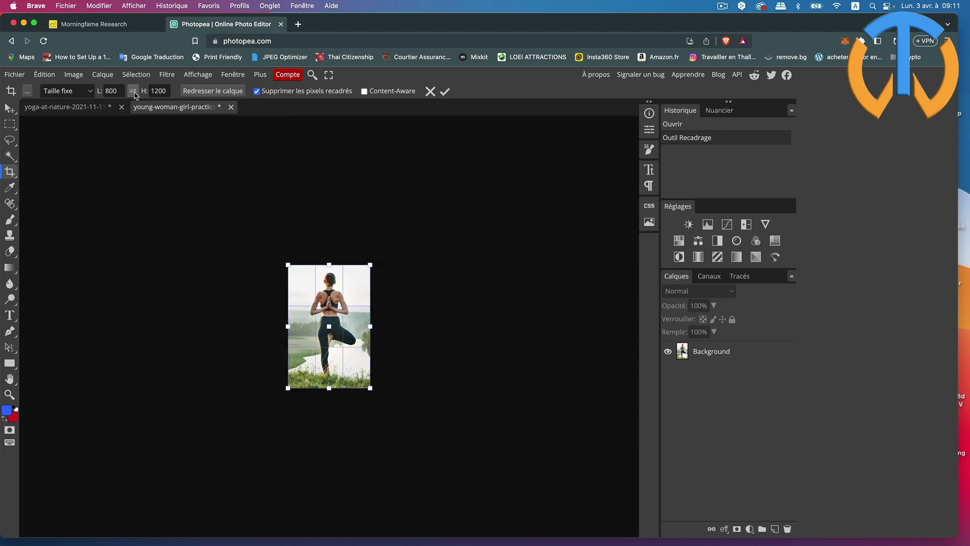